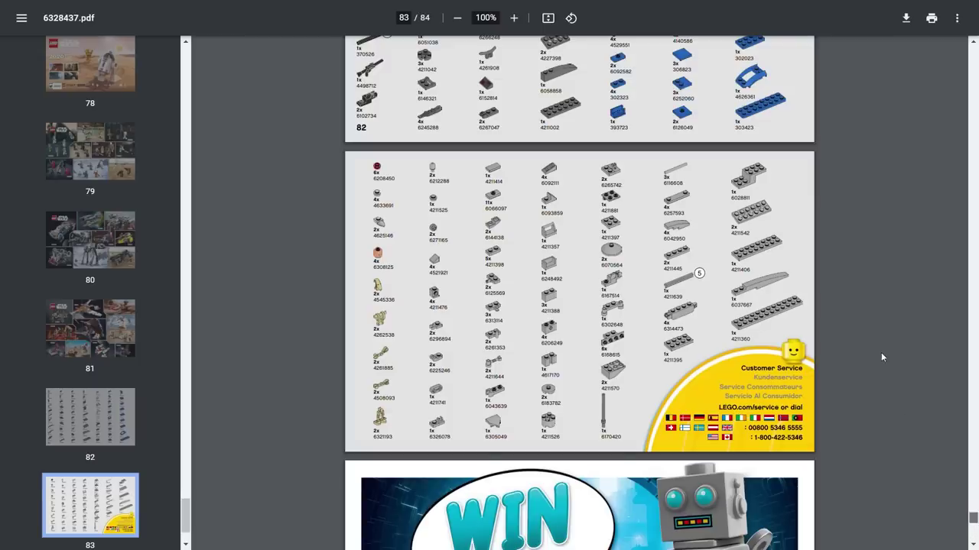
# Look through the parts list on pages 82 and 83 of the LEGO instructions PDF.
pyautogui.scroll(15, 881, 352)
pyautogui.scroll(-10, 707, 312)
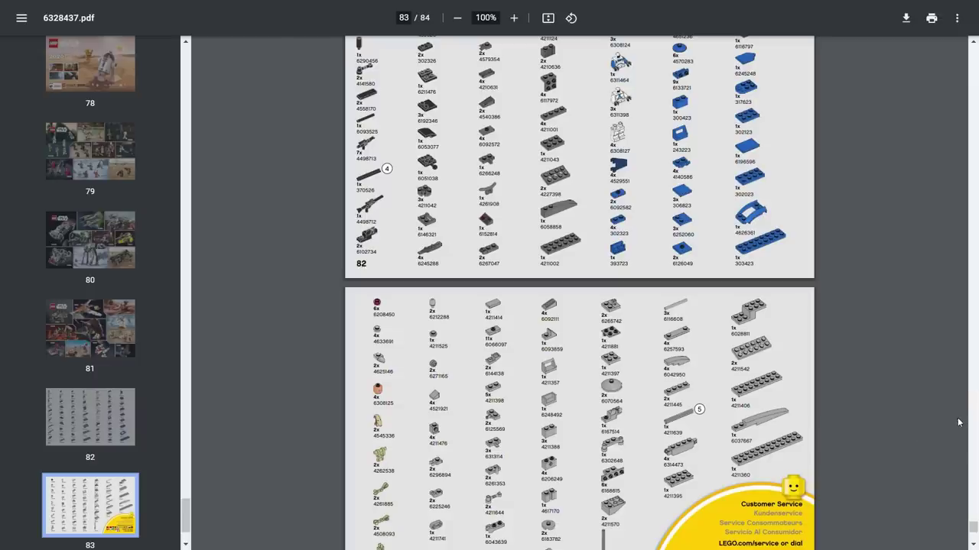
pyautogui.scroll(-1, 955, 497)
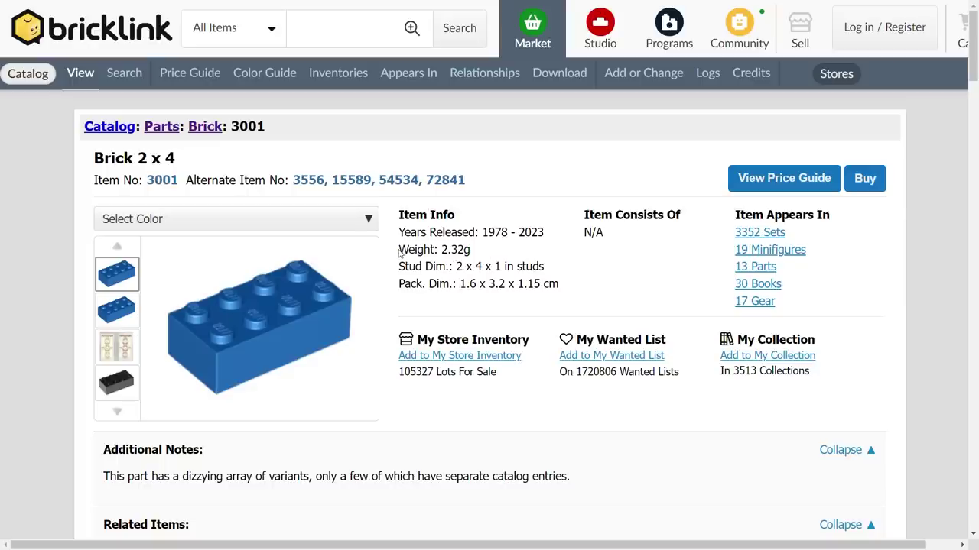
# Check the weight of Brick 2 x 4 on BrickLink and review the Get Item method in the BrickLink API guide.
pyautogui.moveTo(398, 253); pyautogui.dragTo(473, 257)
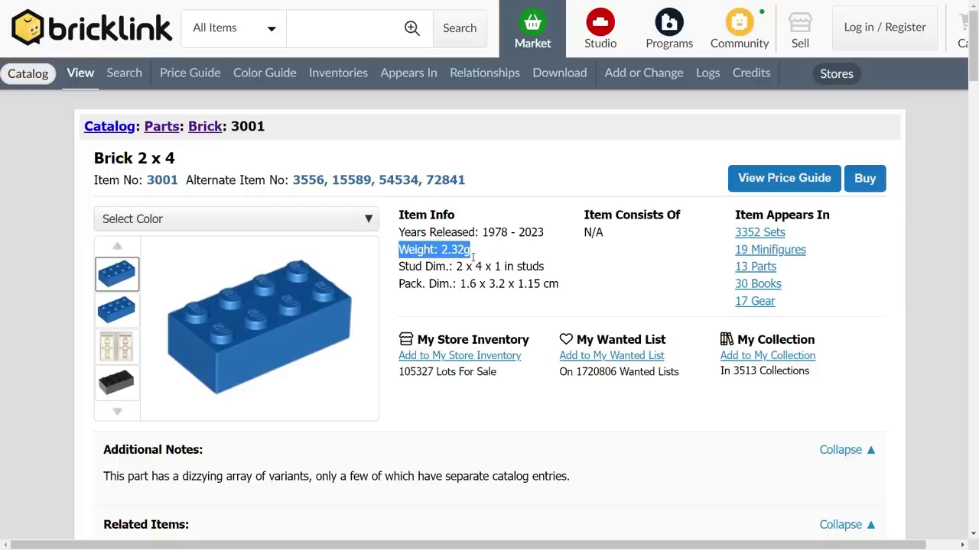
pyautogui.click(510, 254)
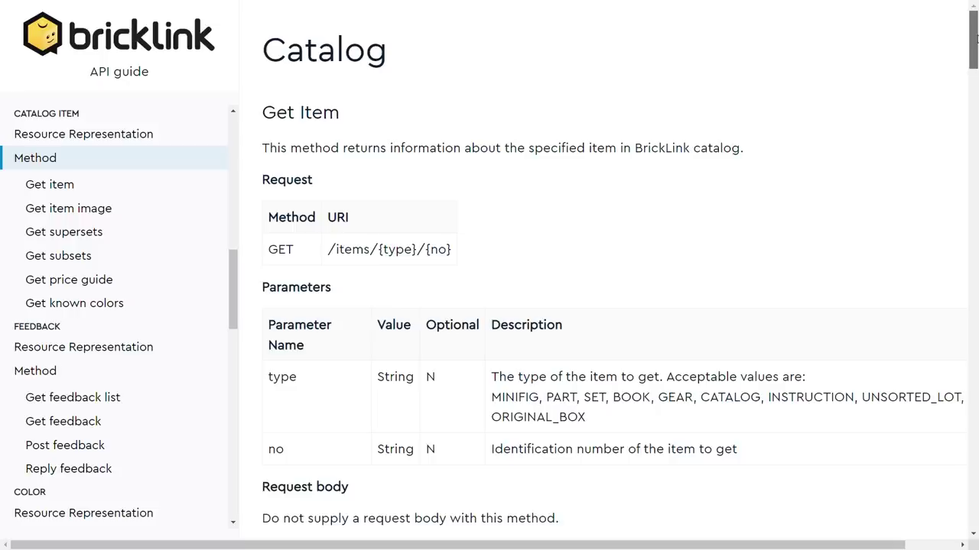
pyautogui.scroll(-1, 974, 44)
pyautogui.moveTo(975, 44); pyautogui.dragTo(975, 91)
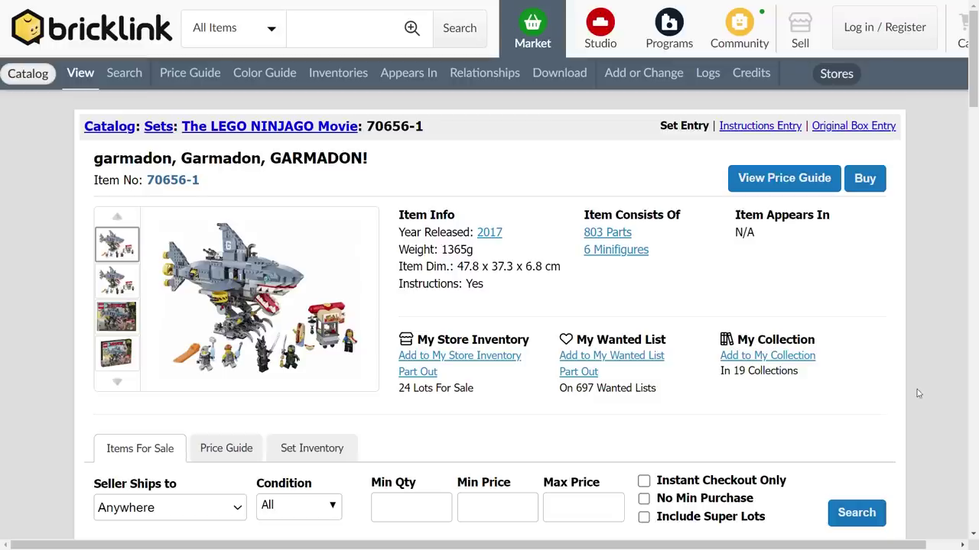
# Show the set inventory of BrickLink set 70656-1 and look through its first parts.
pyautogui.click(307, 450)
pyautogui.scroll(-2, 566, 419)
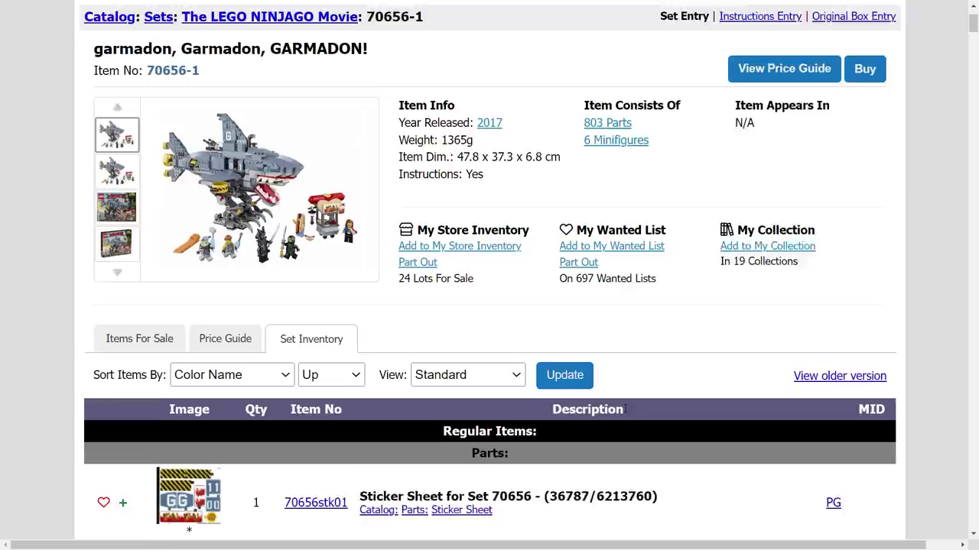
pyautogui.scroll(-3, 625, 409)
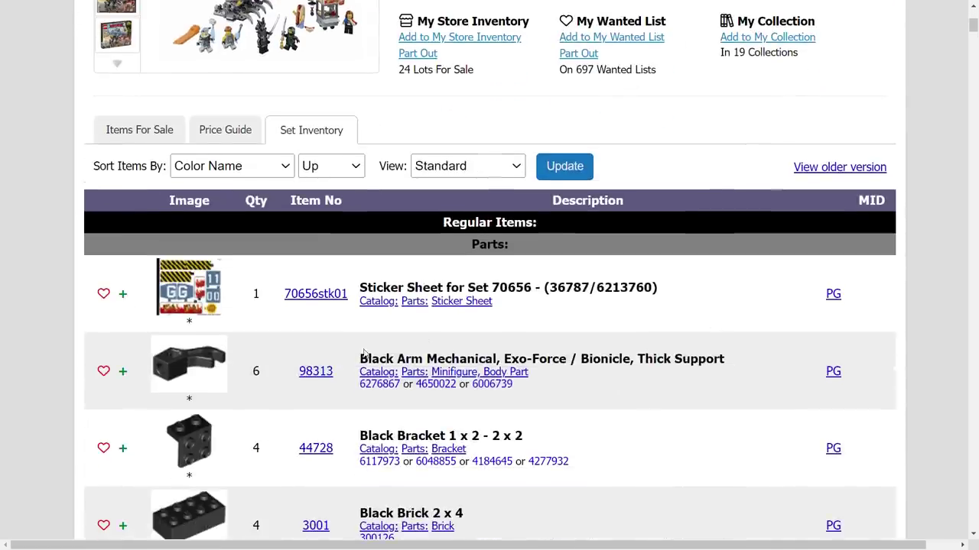
# Open part 98313 from the set inventory and highlight its weight in the item info.
pyautogui.click(314, 373)
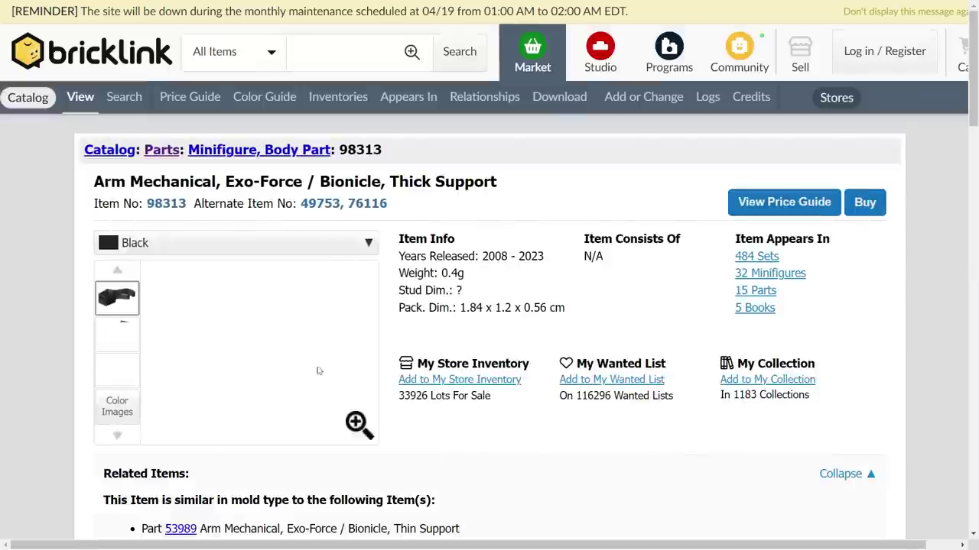
pyautogui.moveTo(411, 275); pyautogui.dragTo(507, 282)
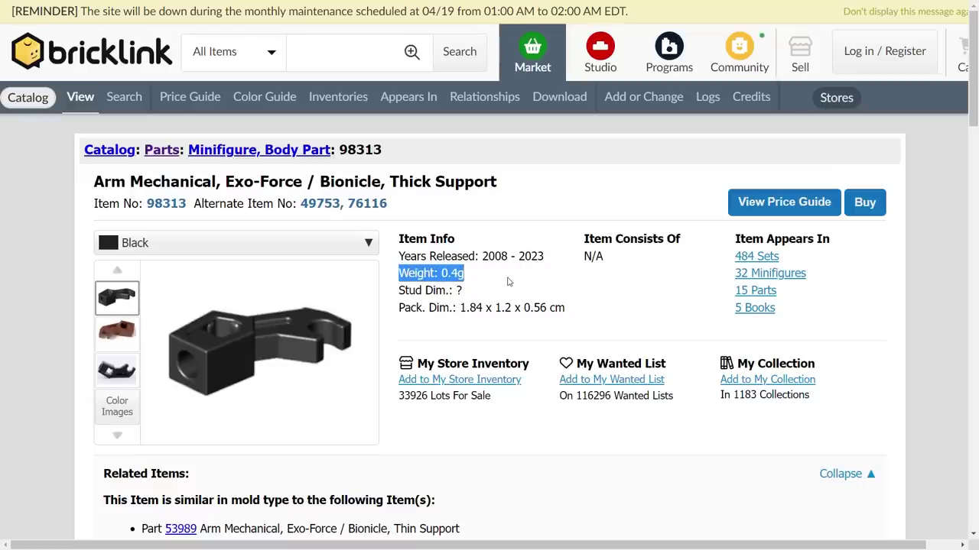
pyautogui.click(507, 283)
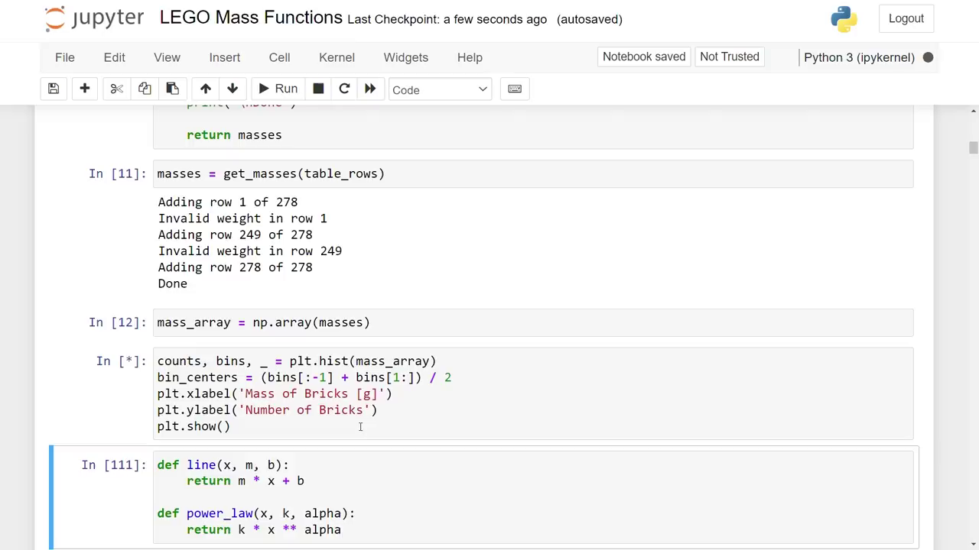
# In the Jupyter notebook, view the brick mass histogram and run the cell that fits a line to the log10 mass and count data.
pyautogui.scroll(-3, 360, 426)
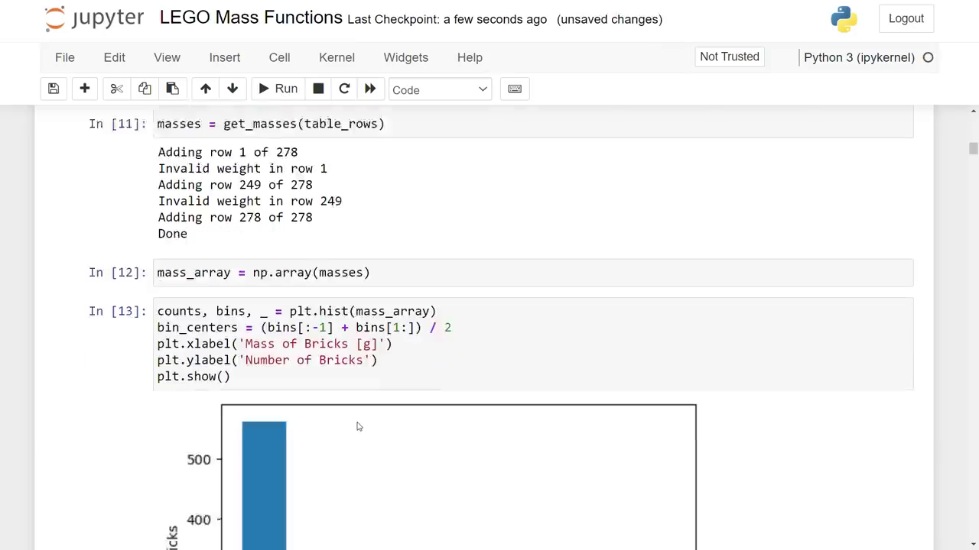
pyautogui.scroll(-2, 360, 426)
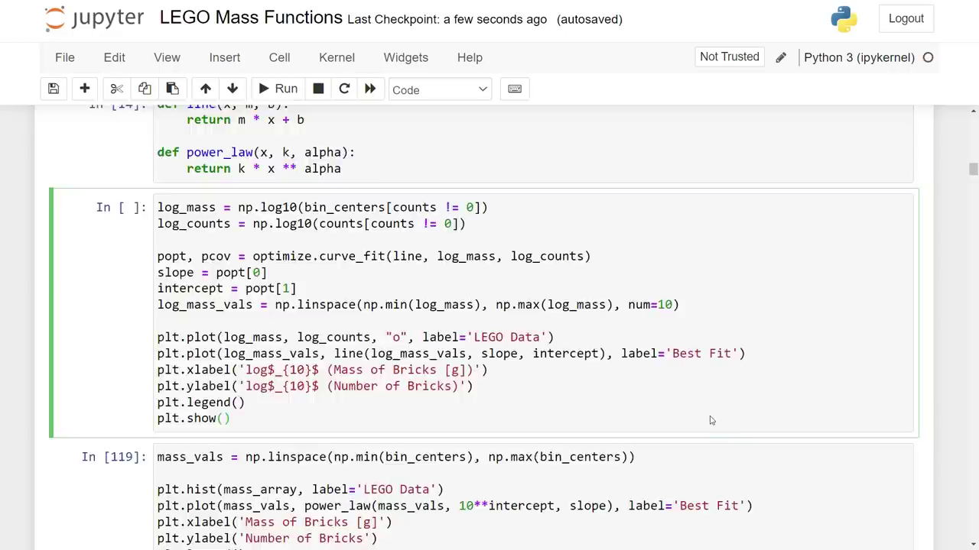
pyautogui.hotkey('shift', 'Return')
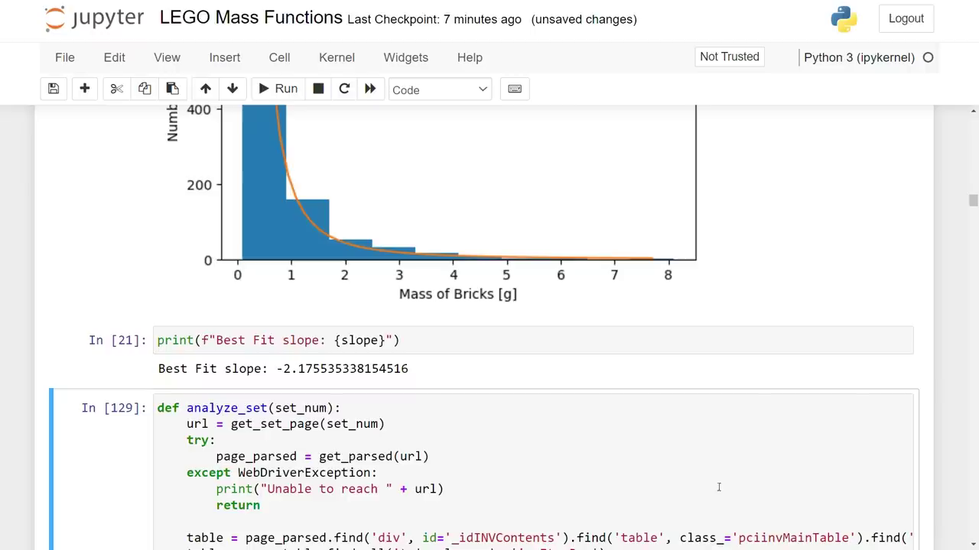
# Highlight the printed best-fit slope below the histogram with the fitted curve.
pyautogui.moveTo(157, 370); pyautogui.dragTo(420, 373)
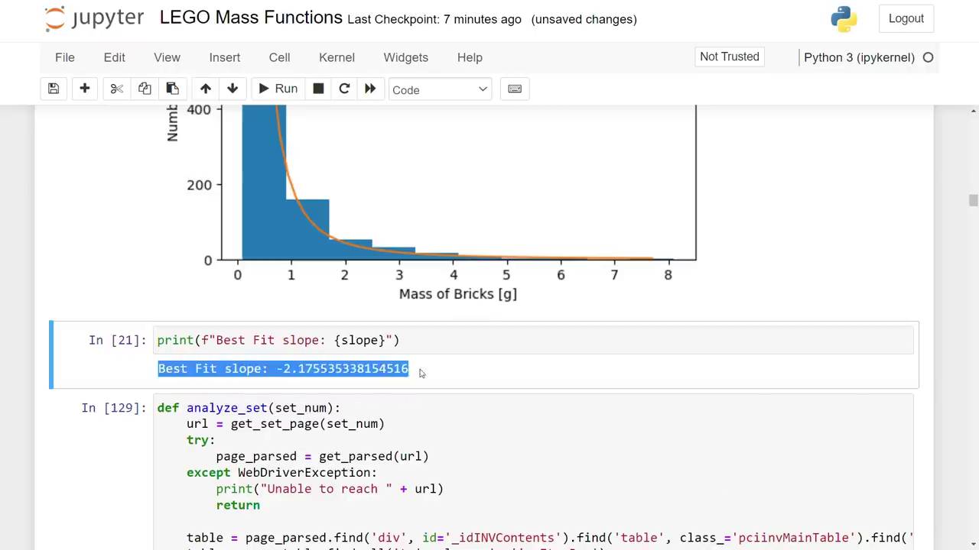
pyautogui.click(953, 362)
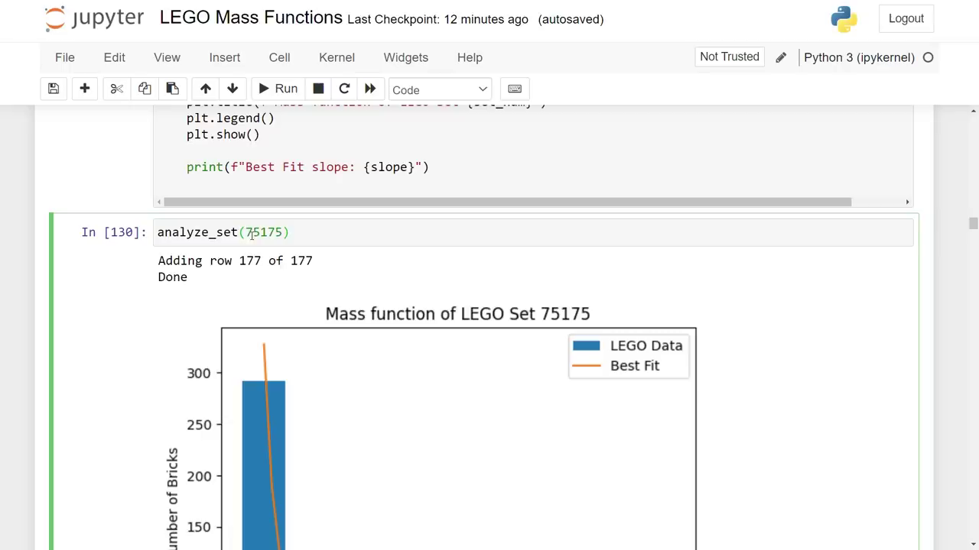
# Highlight set number 75175 in the analyze_set call and examine its mass function histogram and log-log plot.
pyautogui.moveTo(246, 232); pyautogui.dragTo(289, 233)
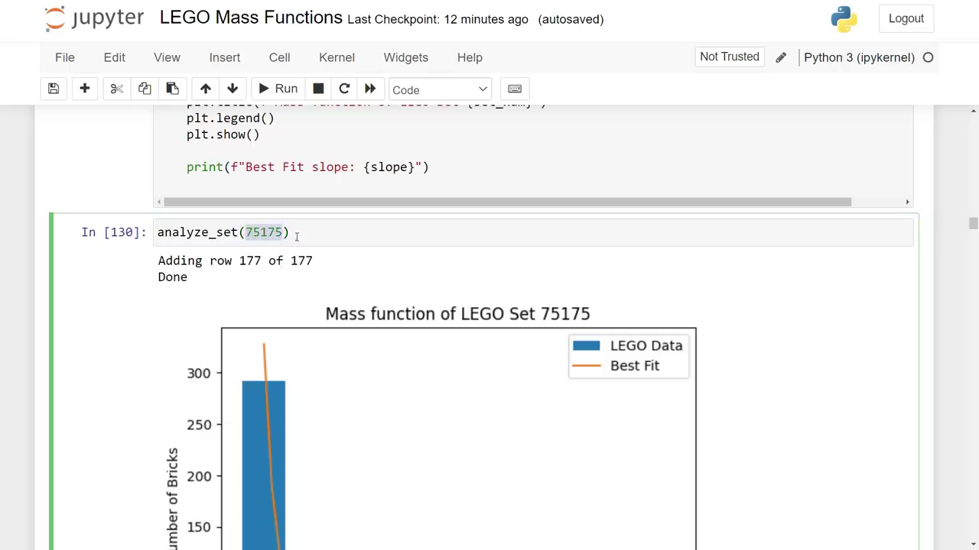
pyautogui.click(299, 233)
pyautogui.scroll(-3, 21, 293)
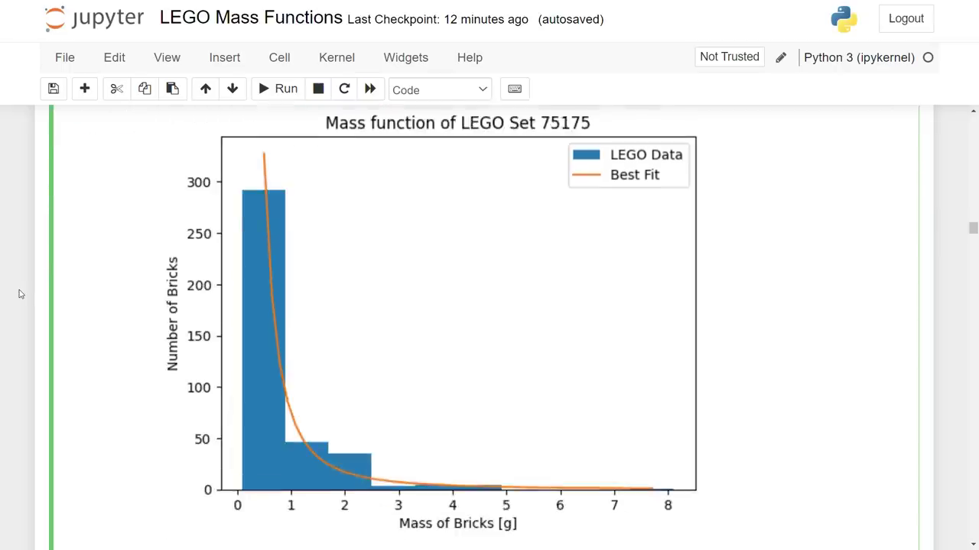
pyautogui.scroll(-5, 21, 293)
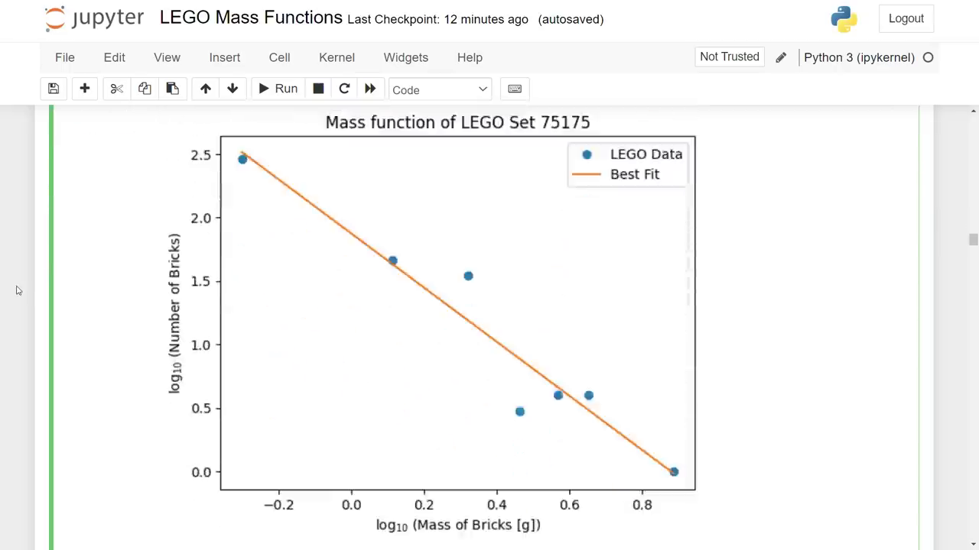
pyautogui.scroll(-3, 18, 291)
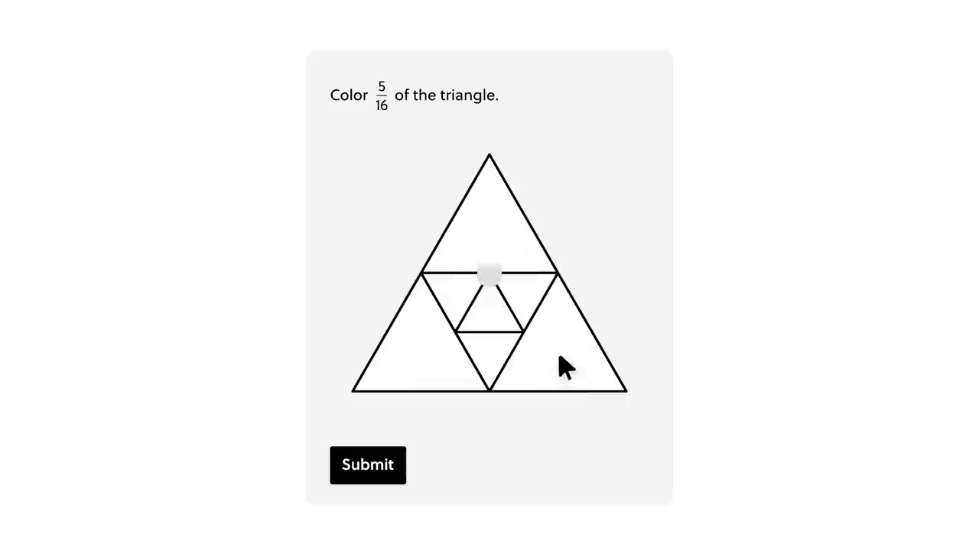
# On Brilliant, color one large corner triangle and one small inner triangle to make 5/16 of the triangle, and submit the answer.
pyautogui.click(546, 360)
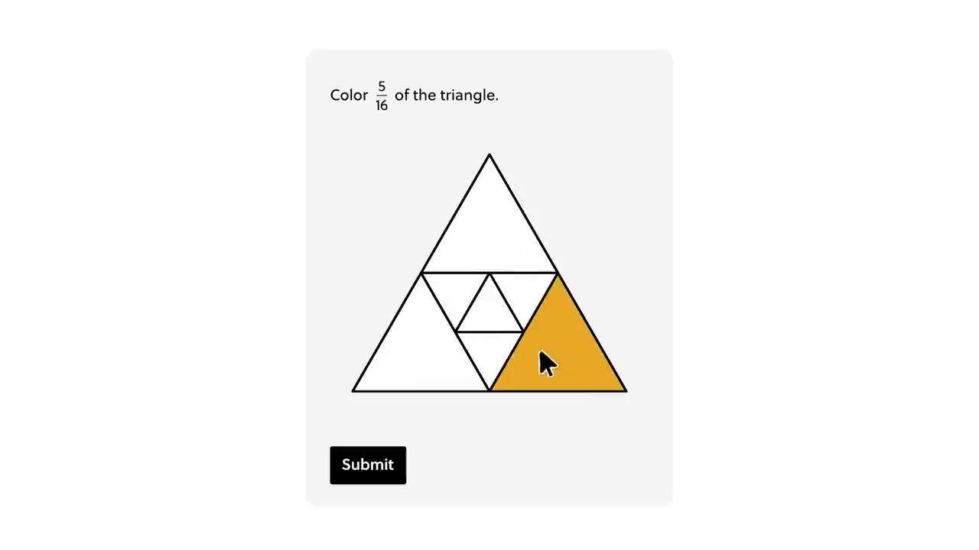
pyautogui.click(489, 350)
pyautogui.click(390, 472)
pyautogui.moveTo(551, 397)
pyautogui.mouseDown()
pyautogui.moveTo(586, 448)
pyautogui.moveTo(422, 372)
pyautogui.moveTo(424, 285)
pyautogui.mouseUp()
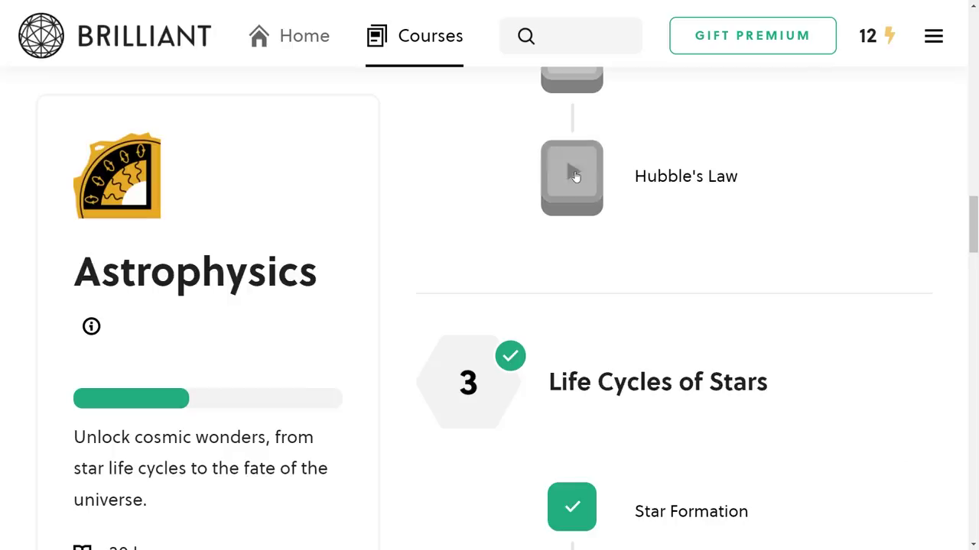
# Open the Hubble's Law lesson in the Astrophysics course and submit 3 as the number of trains passing in an hour.
pyautogui.click(574, 175)
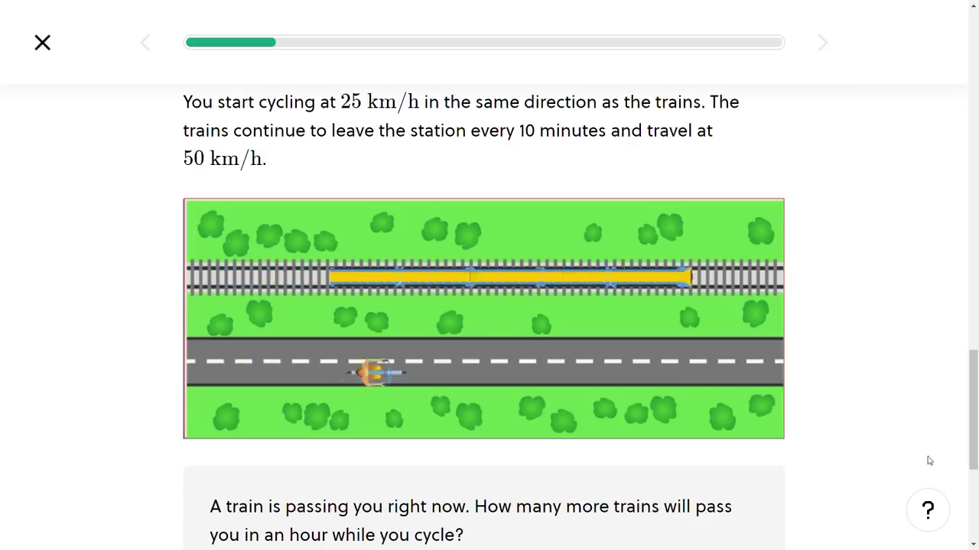
pyautogui.scroll(-2, 899, 485)
pyautogui.click(744, 437)
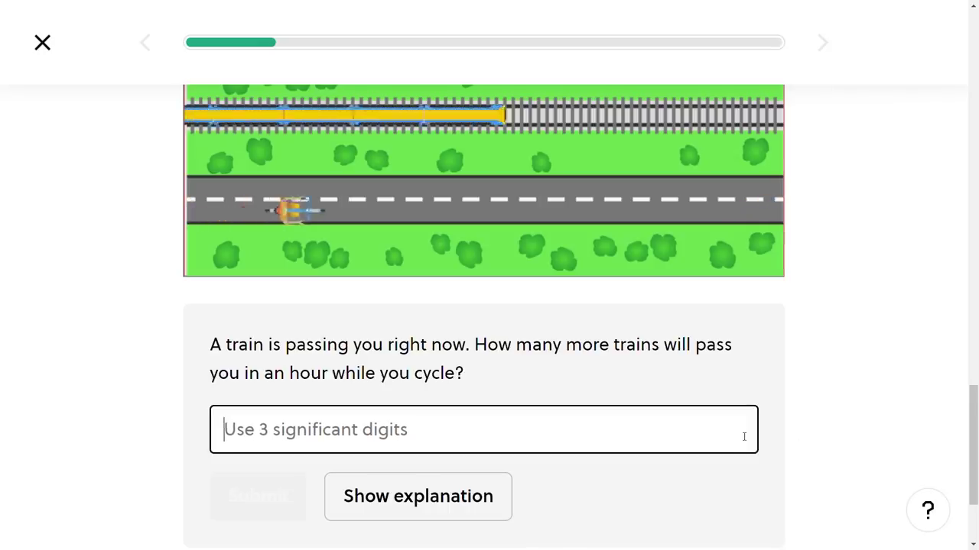
pyautogui.write('3')
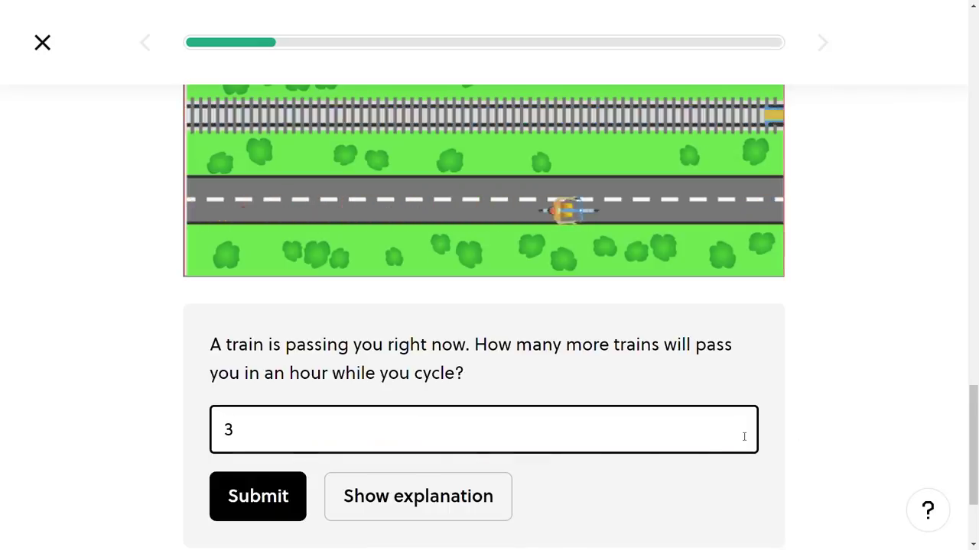
pyautogui.click(258, 495)
pyautogui.scroll(2, 273, 494)
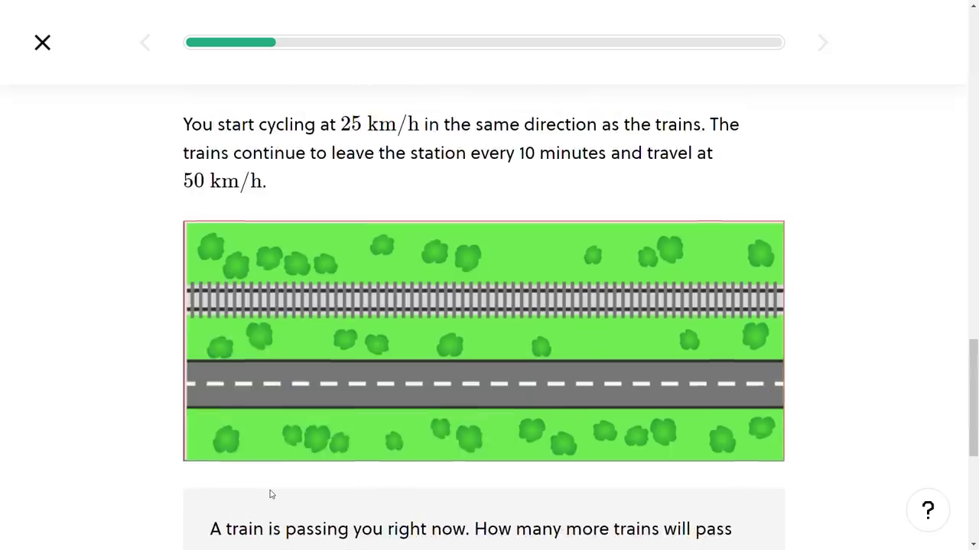